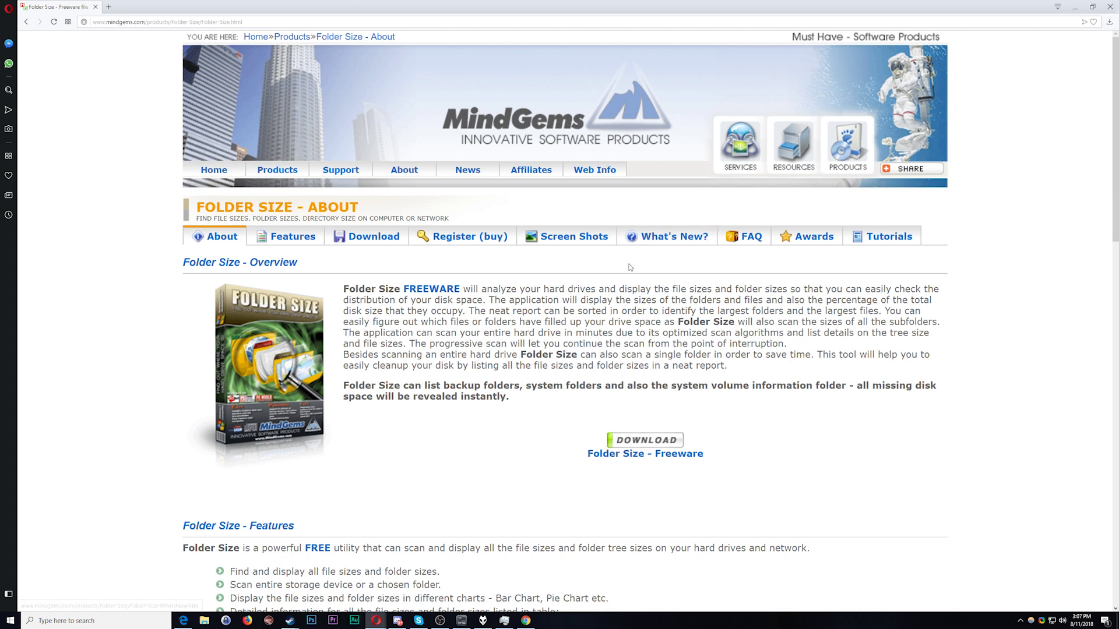
Browse the Folder Size features comparison and find the 2.25 Mb freeware 3.8.0.0 download
click(305, 236)
scroll(131, 278, down, 5)
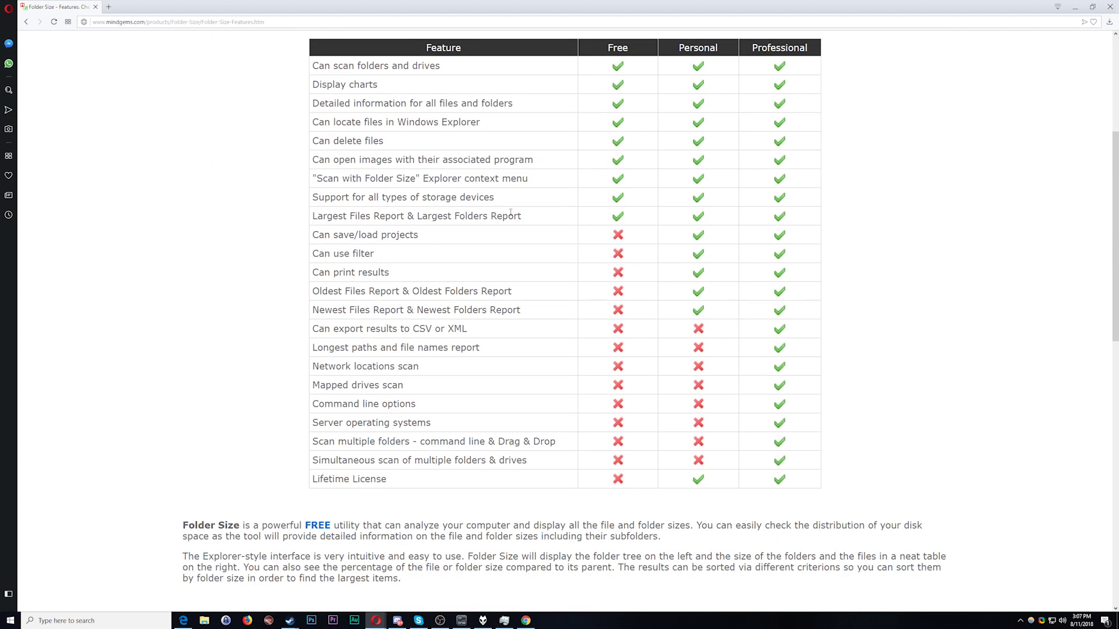
scroll(531, 139, up, 2)
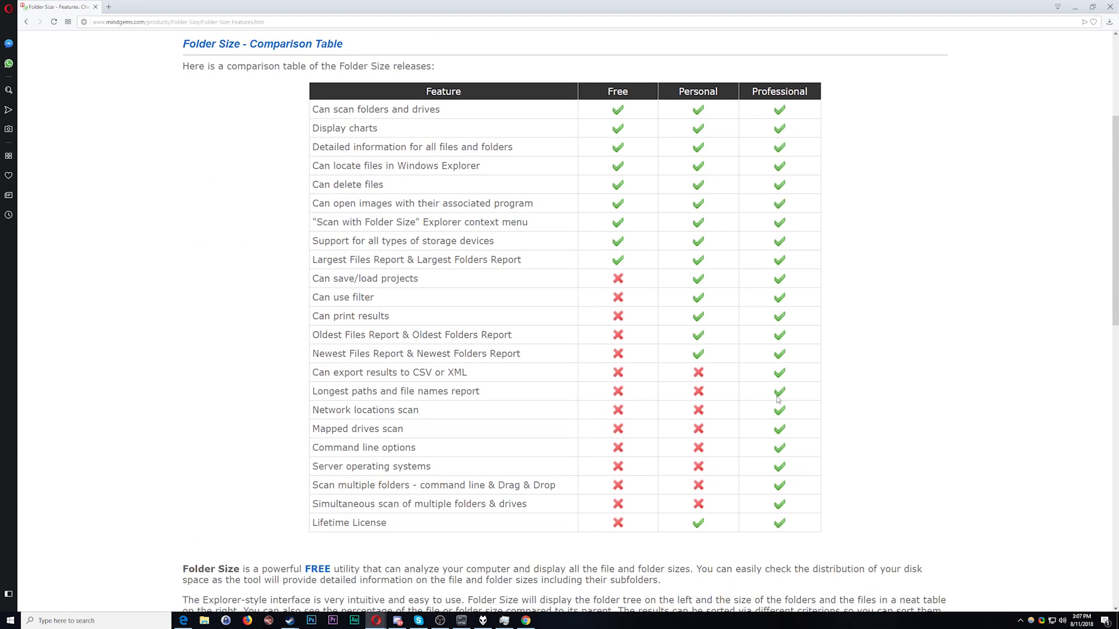
scroll(676, 387, up, 2)
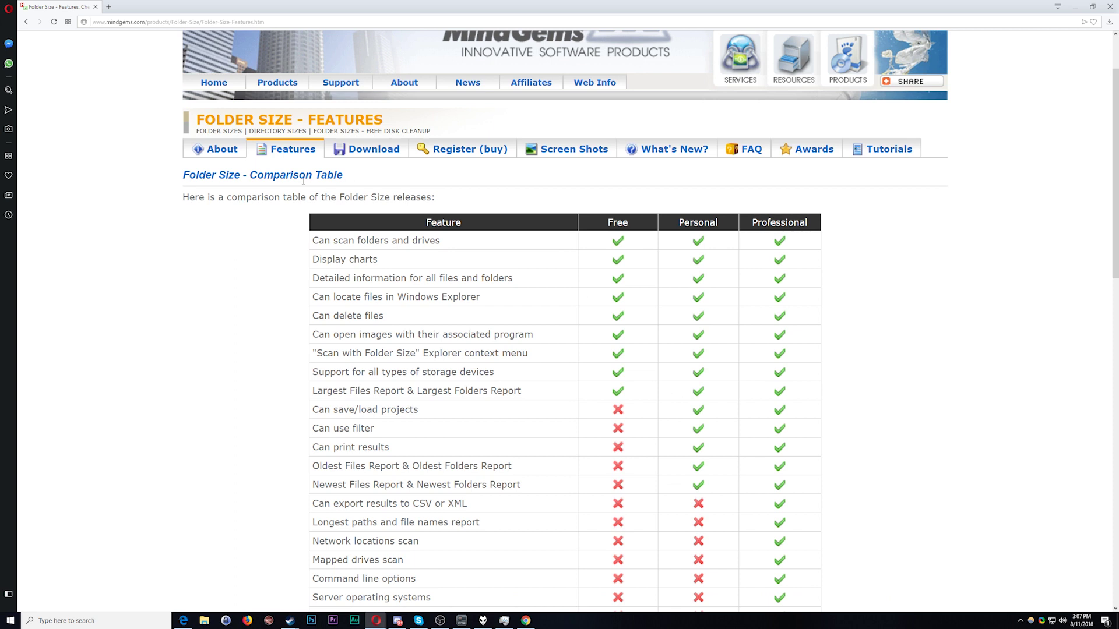
scroll(260, 179, down, 1)
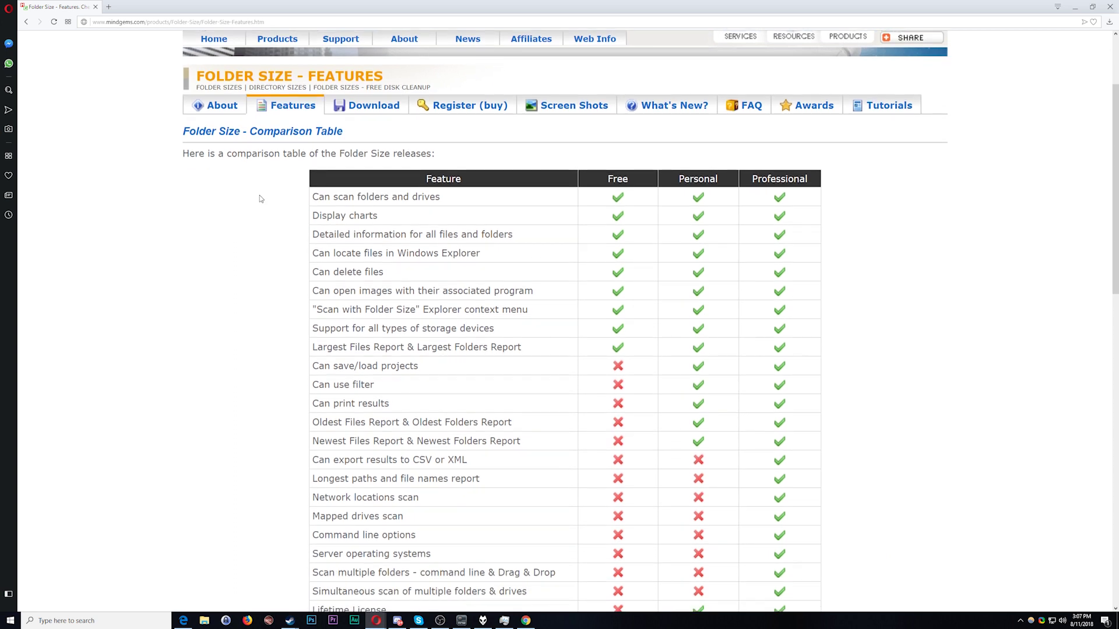
scroll(260, 198, down, 1)
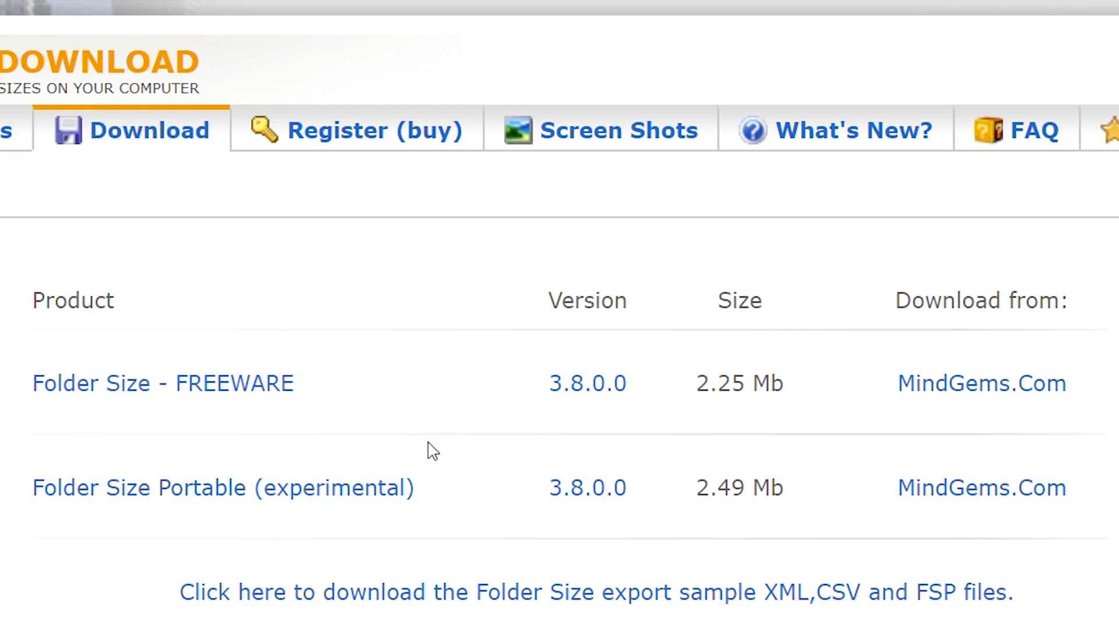
drag(694, 402, 757, 381)
click(743, 454)
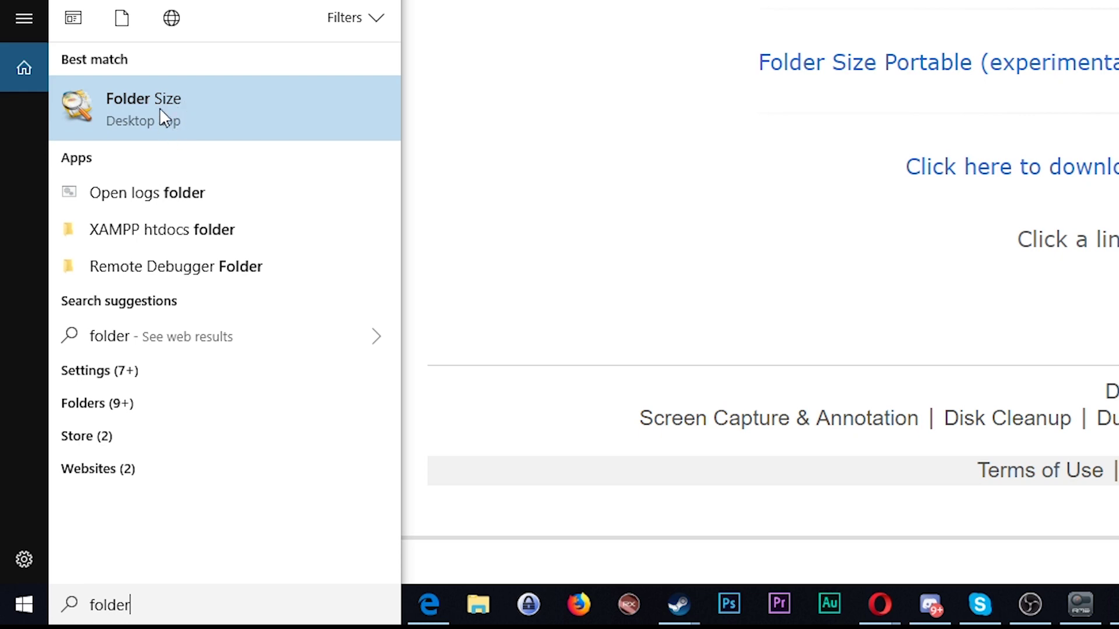
Launch the Folder Size desktop app from the Start search results for 'folder'
click(159, 107)
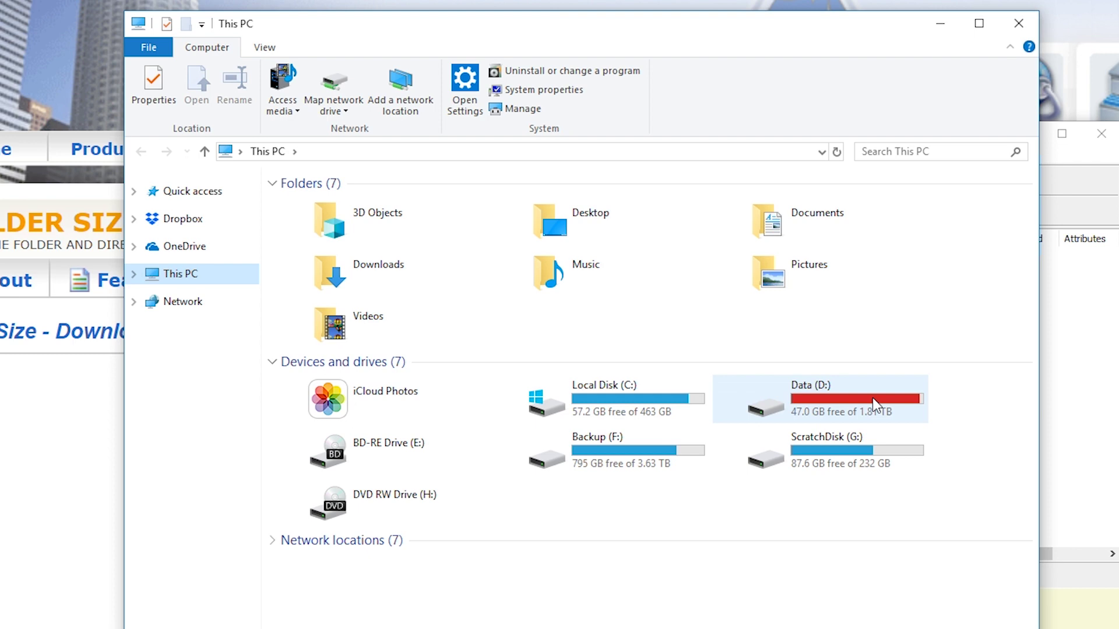
Check Data (D:) free space, 47.0 GB of 1.81 TB, then close File Explorer
click(826, 405)
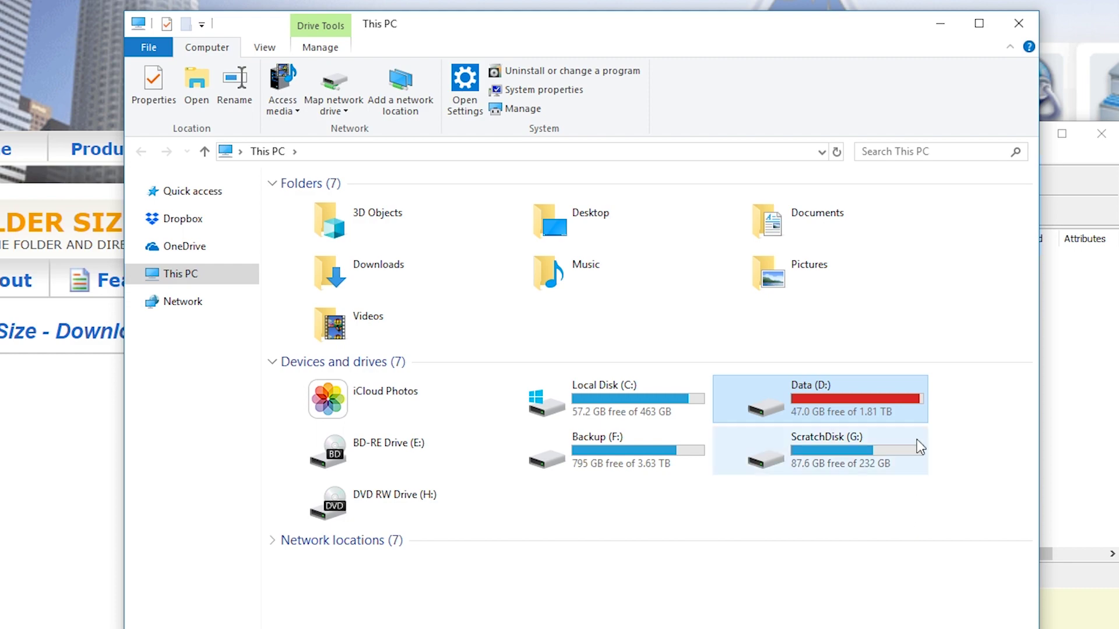
click(1028, 30)
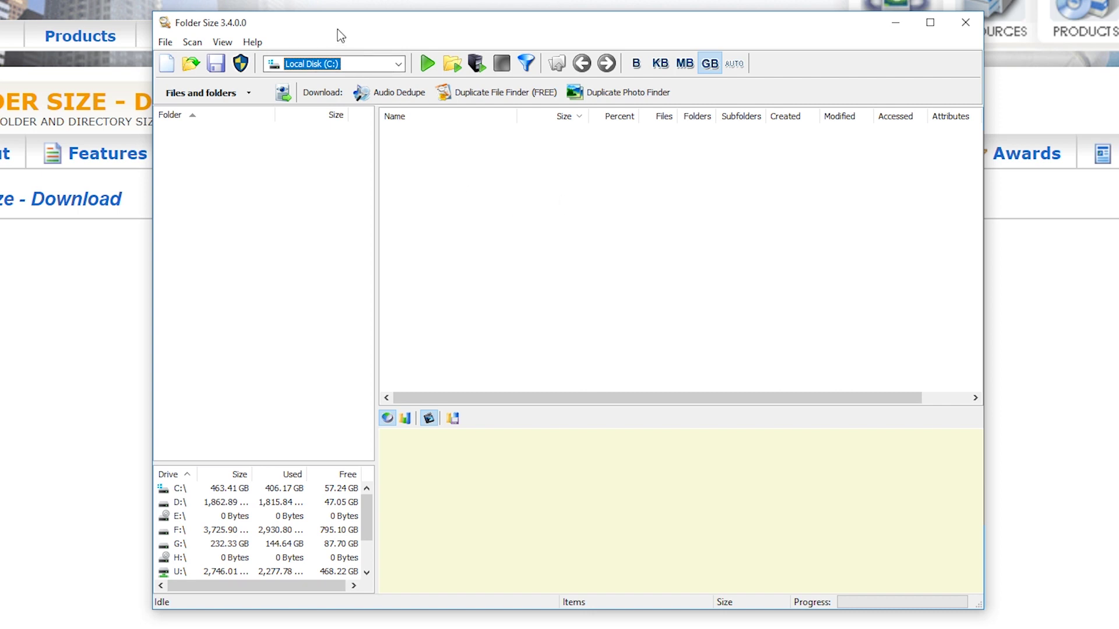
Choose Data (D:) from the drive list and start scanning it
click(396, 63)
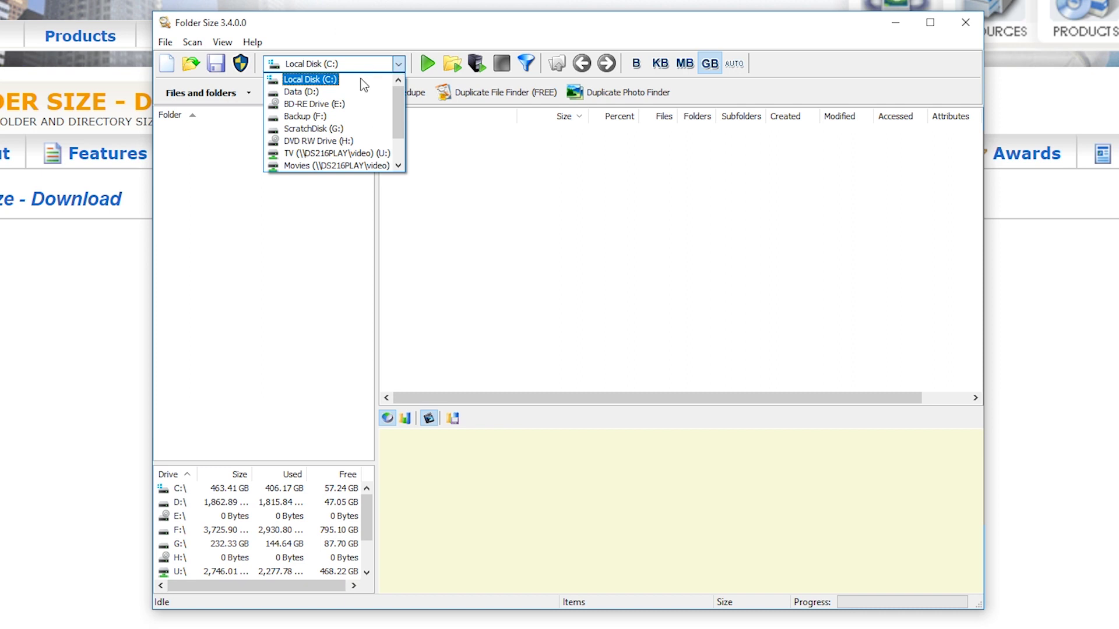
click(339, 92)
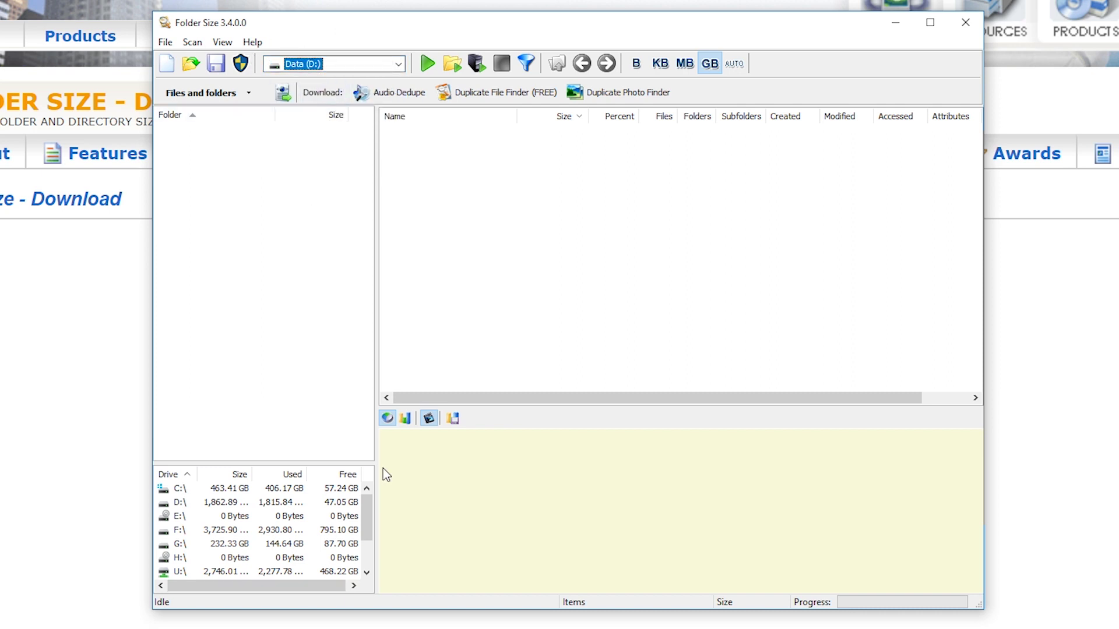
click(398, 64)
scroll(343, 167, down, 1)
scroll(327, 145, up, 2)
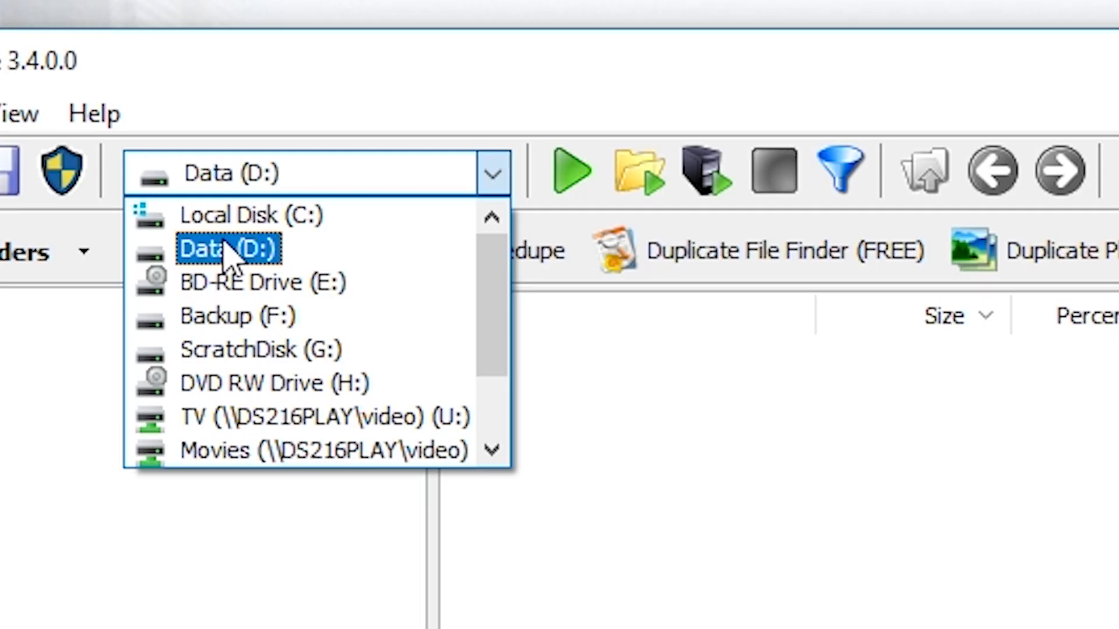
click(405, 203)
click(570, 169)
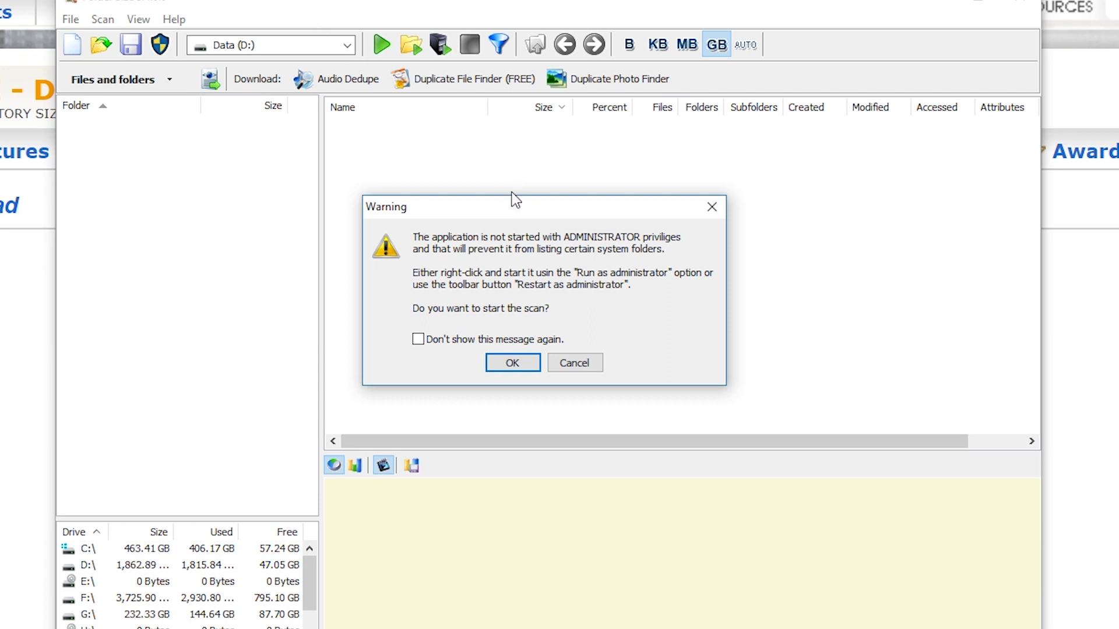
Move the administrator-privileges warning aside and confirm scanning D: without admin rights
drag(554, 206, 548, 187)
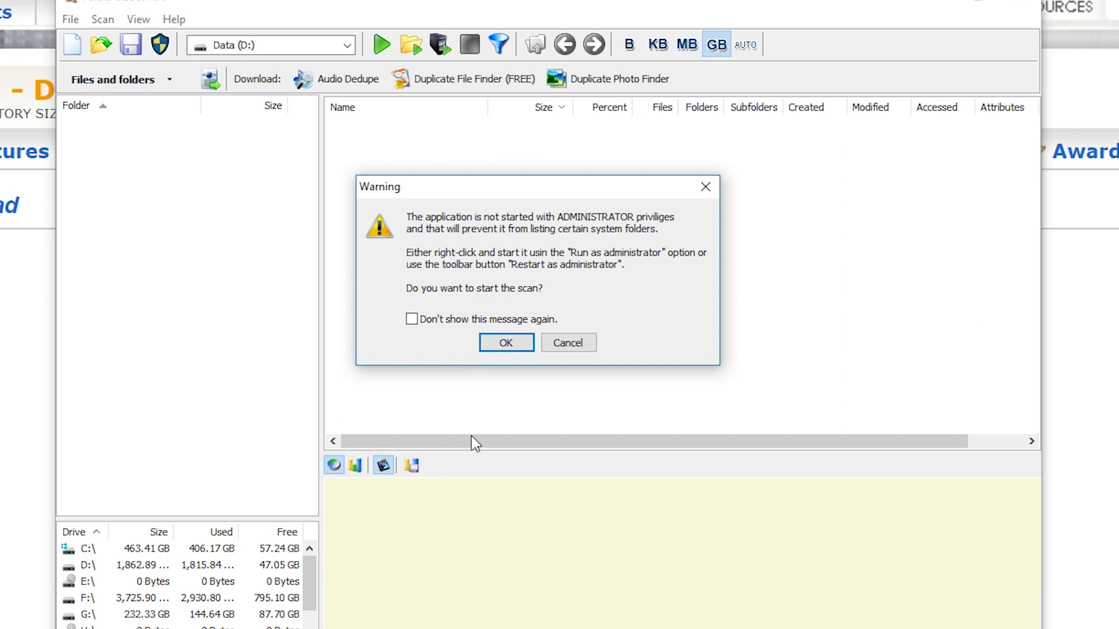
click(503, 344)
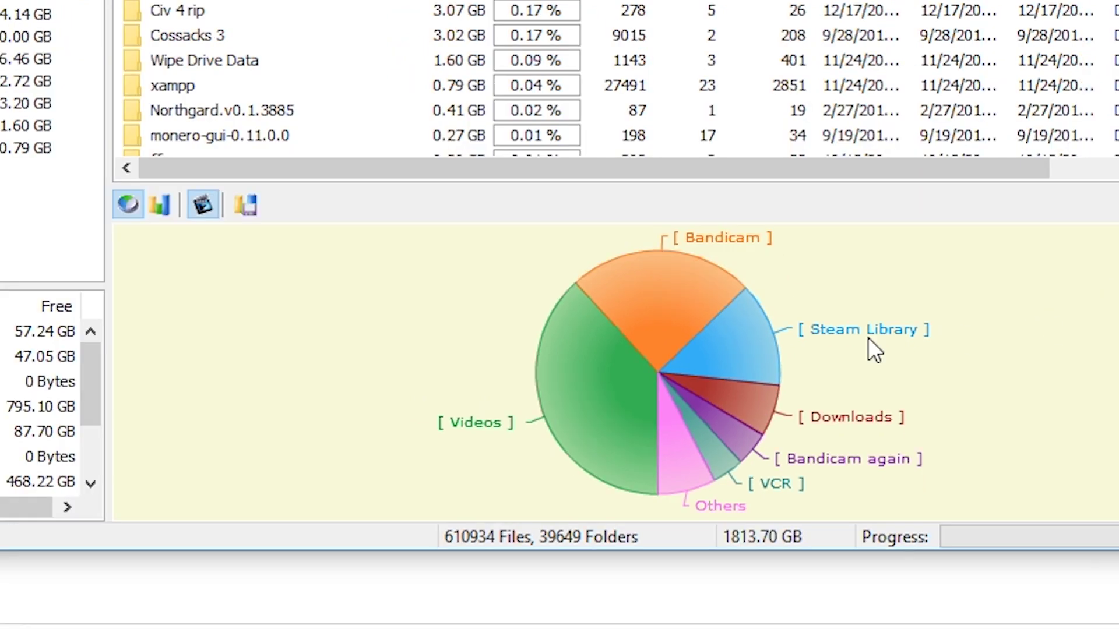
Read the sizes of the Videos, Bandicam and other slices in the D: pie chart
mouse_move(727, 332)
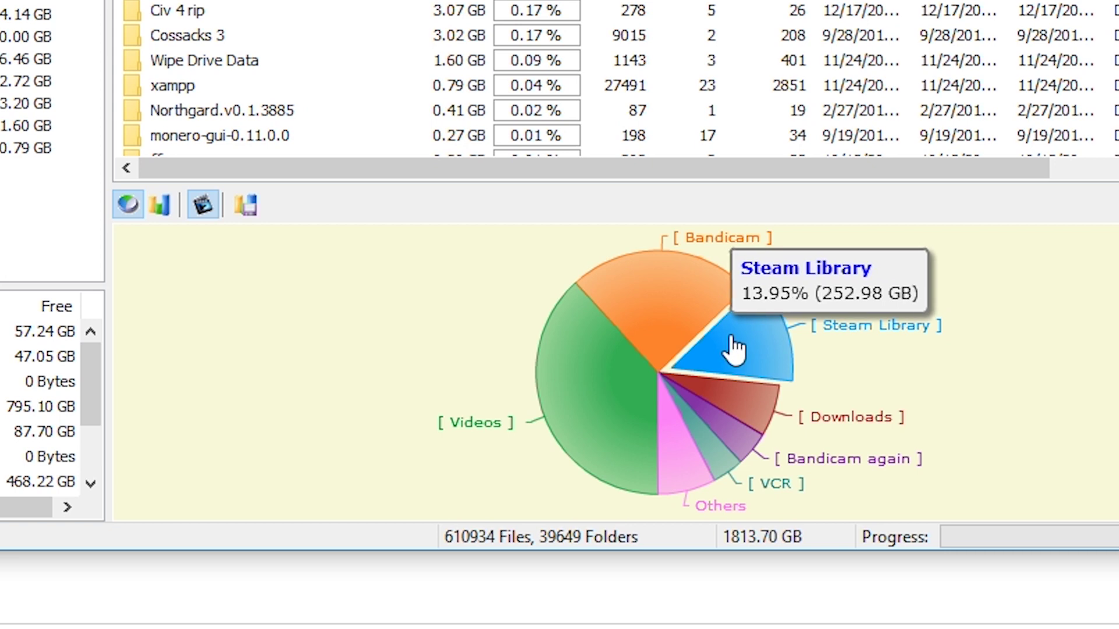
mouse_move(743, 411)
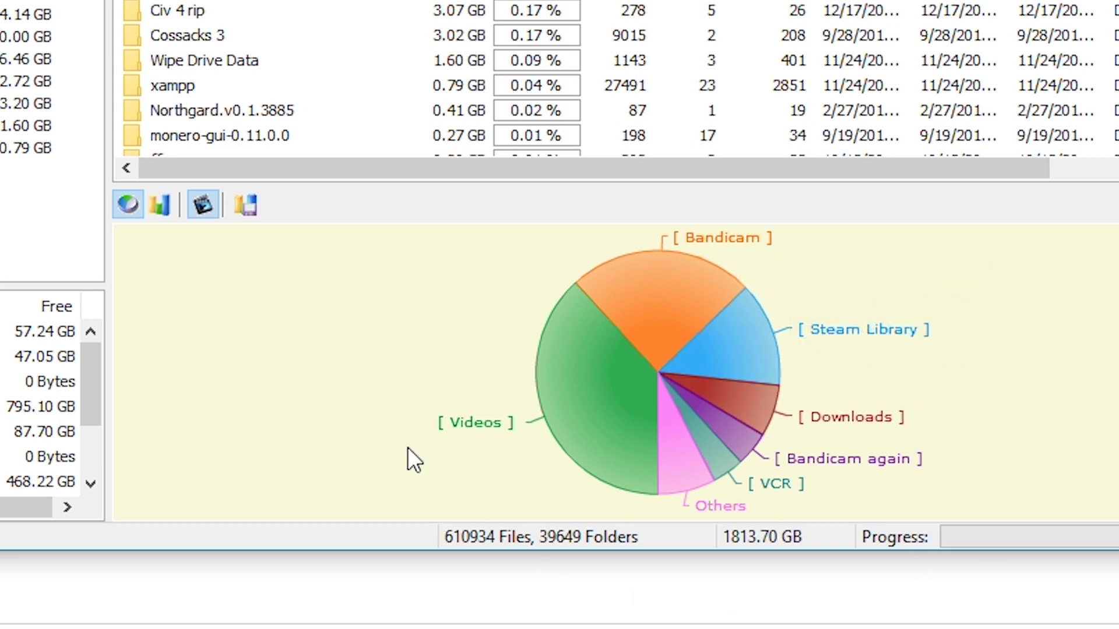
mouse_move(644, 280)
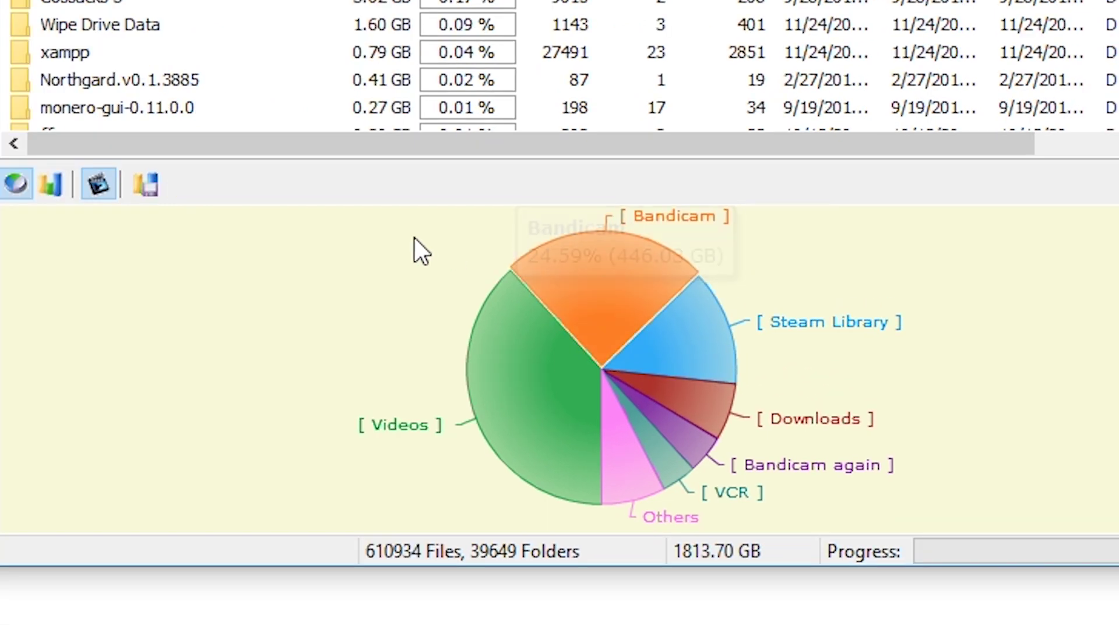
Drill into Bandicam and open Civ IV, showing three Civ4BeyondSword recordings up to 93.76 GB
click(612, 295)
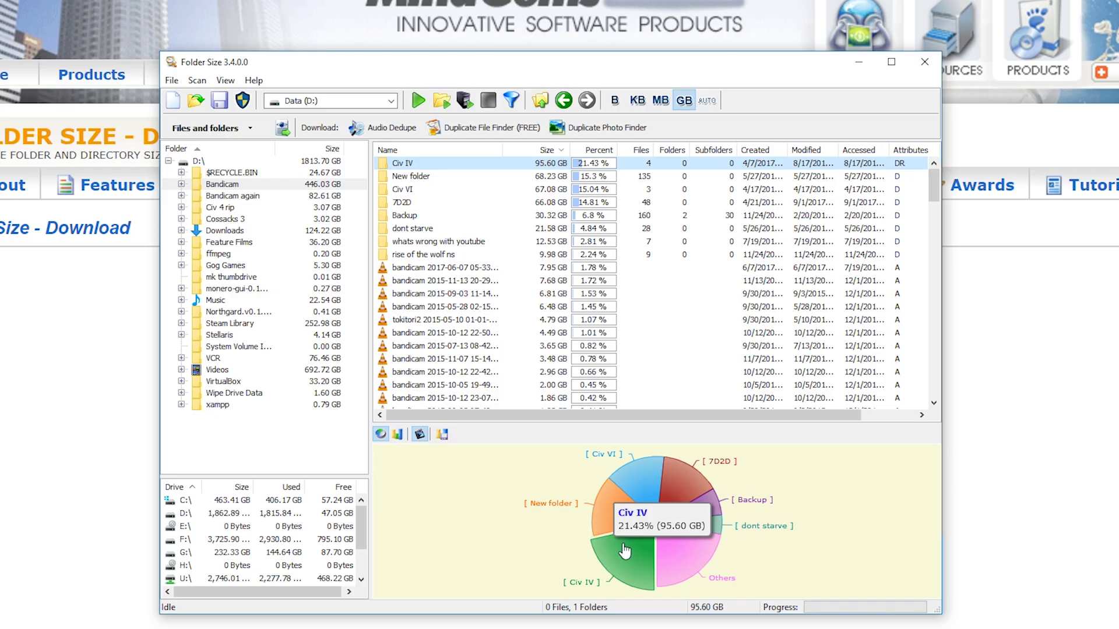
mouse_move(685, 574)
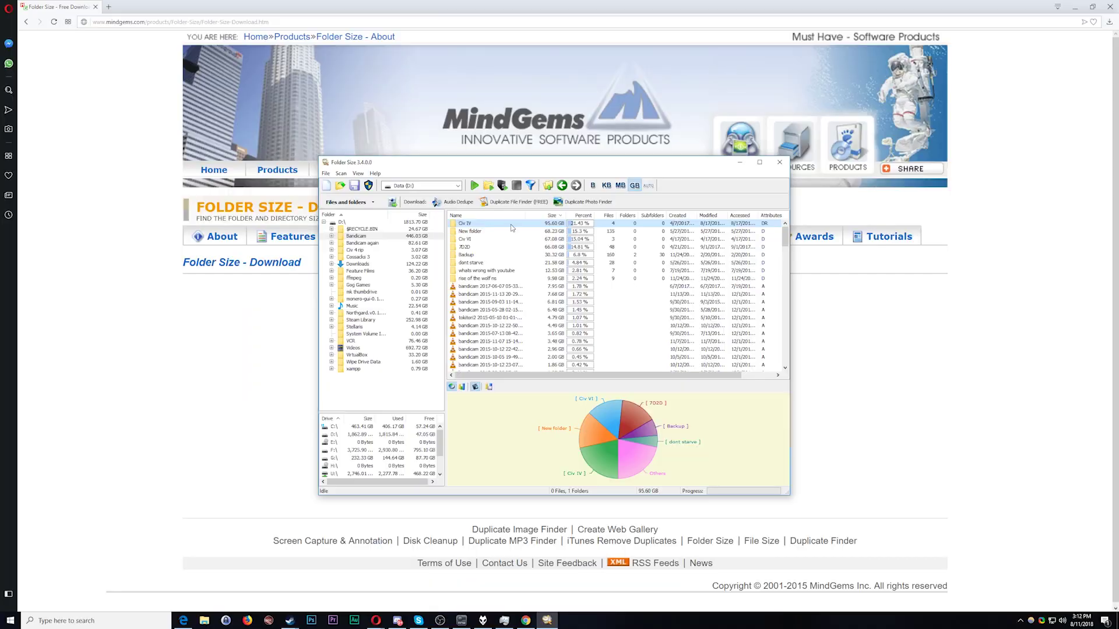
key(Return)
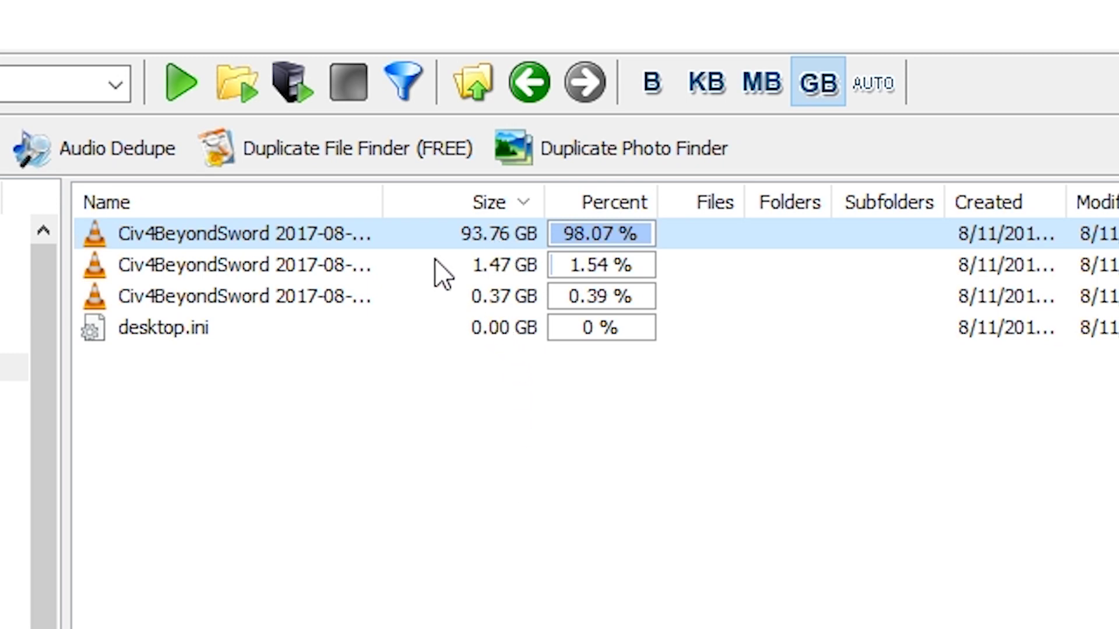
Show the Civ IV recordings in File Explorer, permanently delete all three, and close the window
right_click(376, 238)
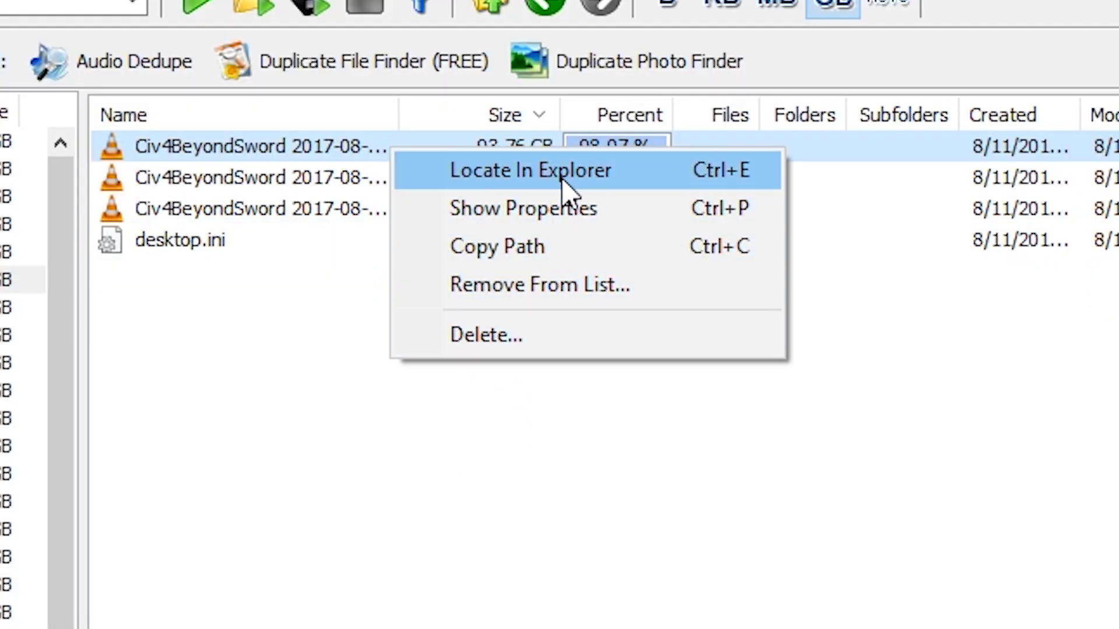
click(573, 182)
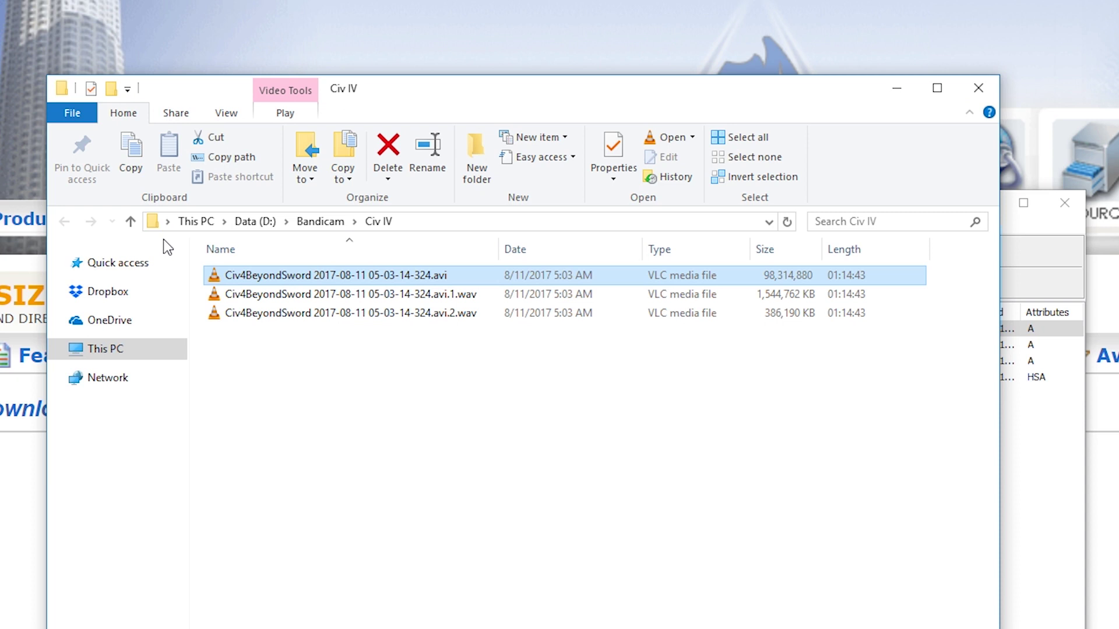
drag(384, 410, 431, 272)
key(shift+Delete)
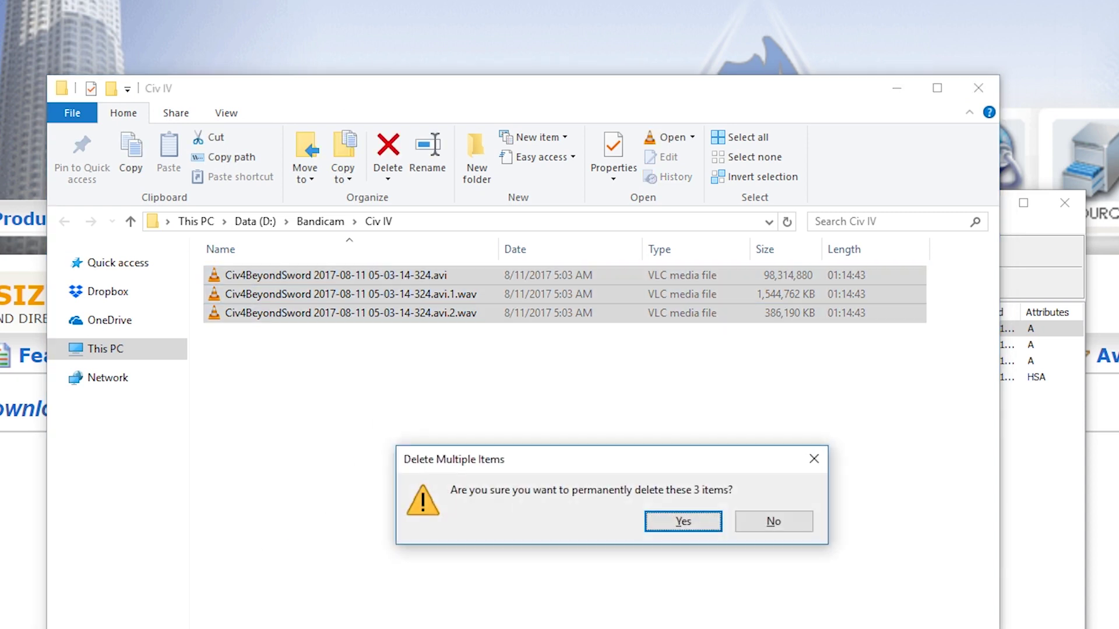
click(674, 521)
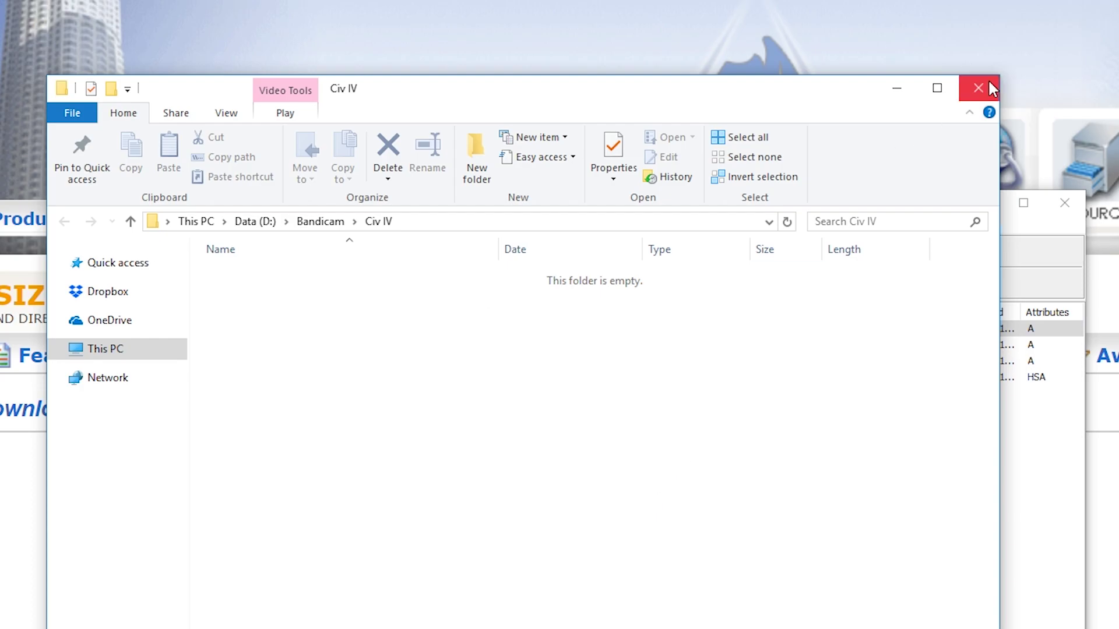
click(979, 88)
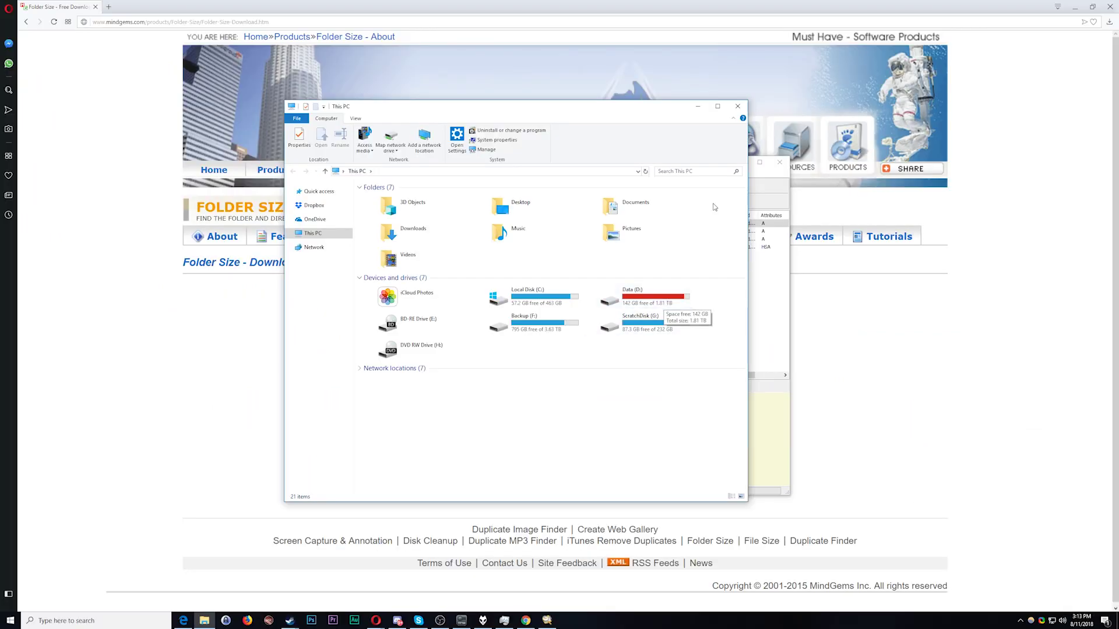
Close This PC, rescan drive D: with F5, and drill into the Bandicam folder
click(737, 107)
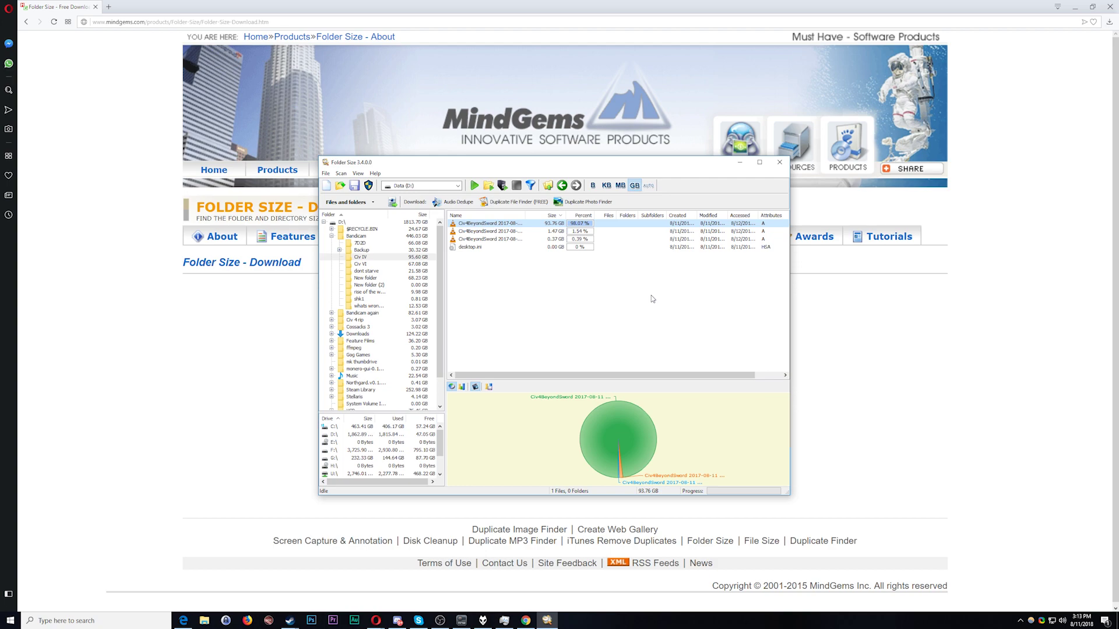
key(F5)
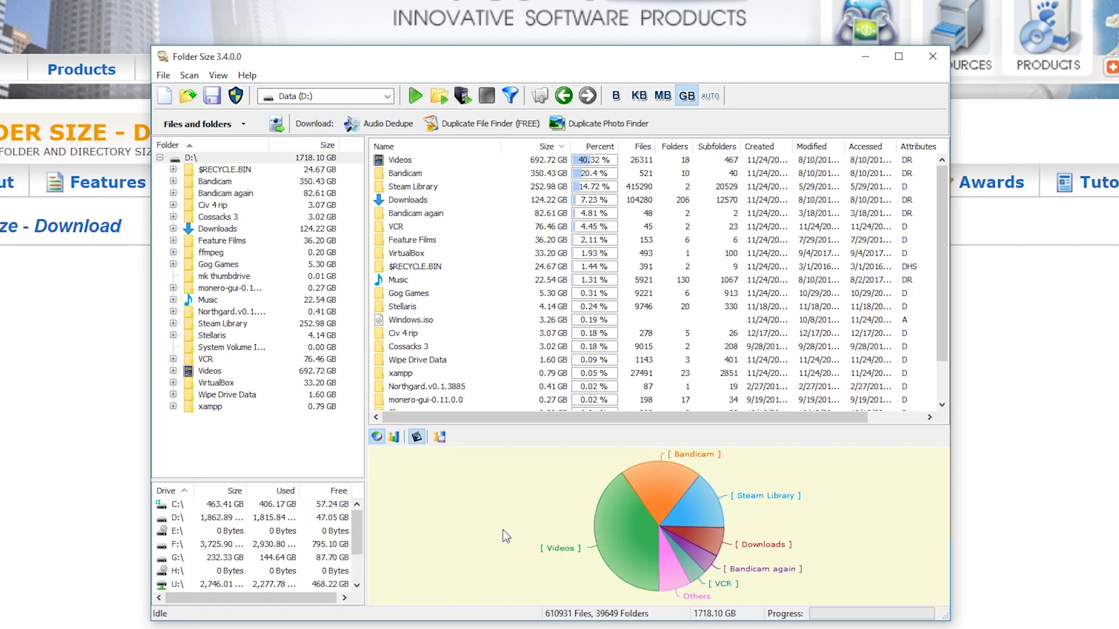
click(664, 489)
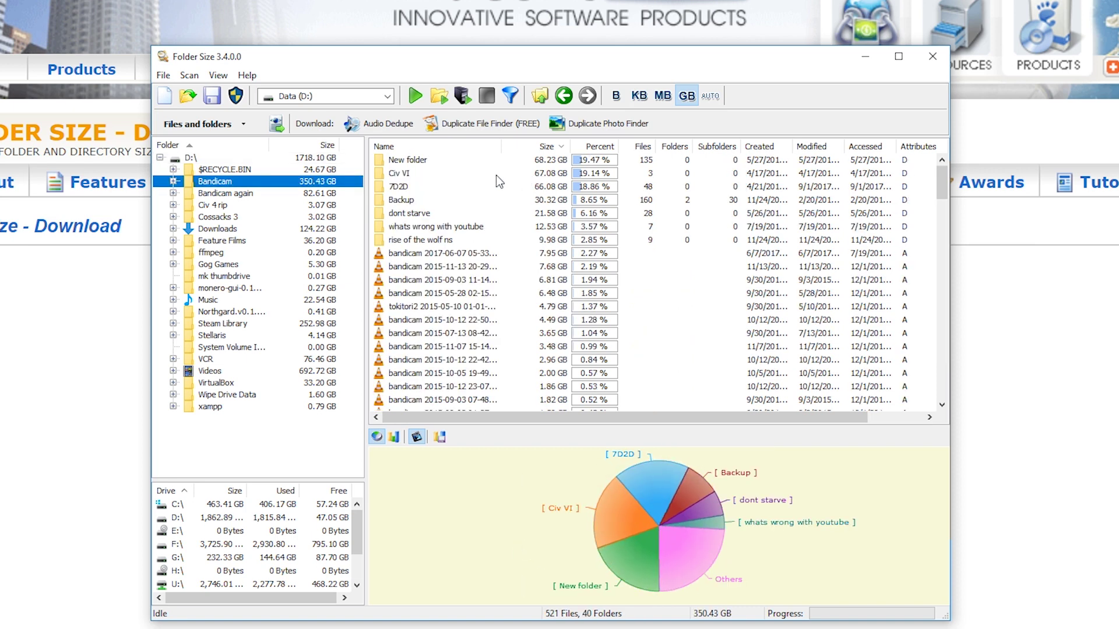
Check the Bandicam entries: Civ IV now 0.00 GB, Civ VI holding 67.08 GB (19.14%)
click(475, 173)
click(461, 163)
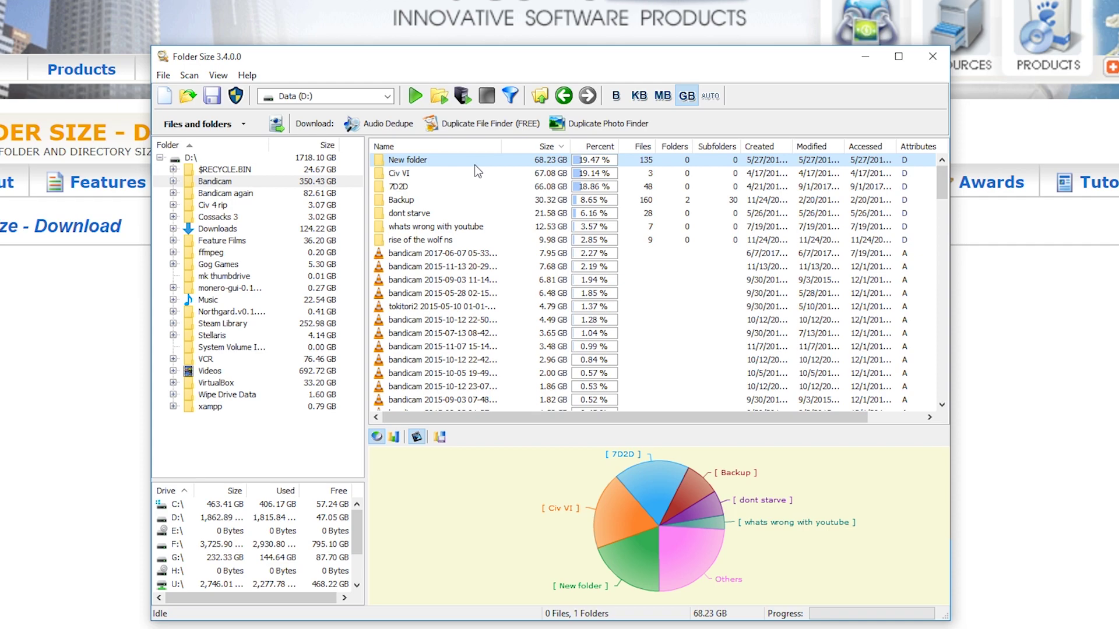
scroll(475, 256, down, 20)
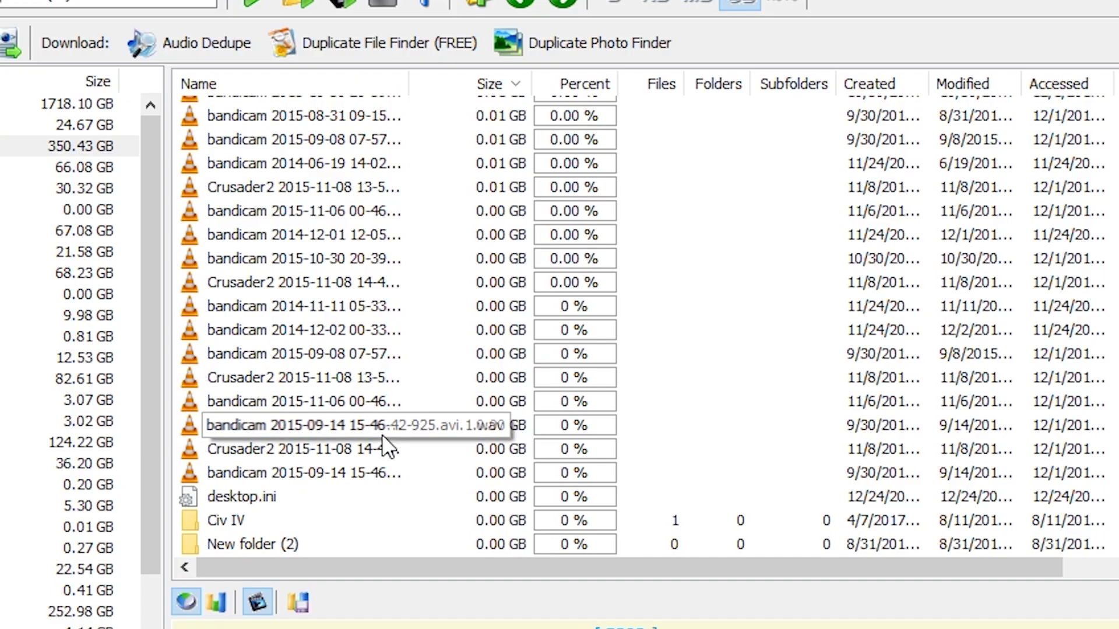
click(465, 391)
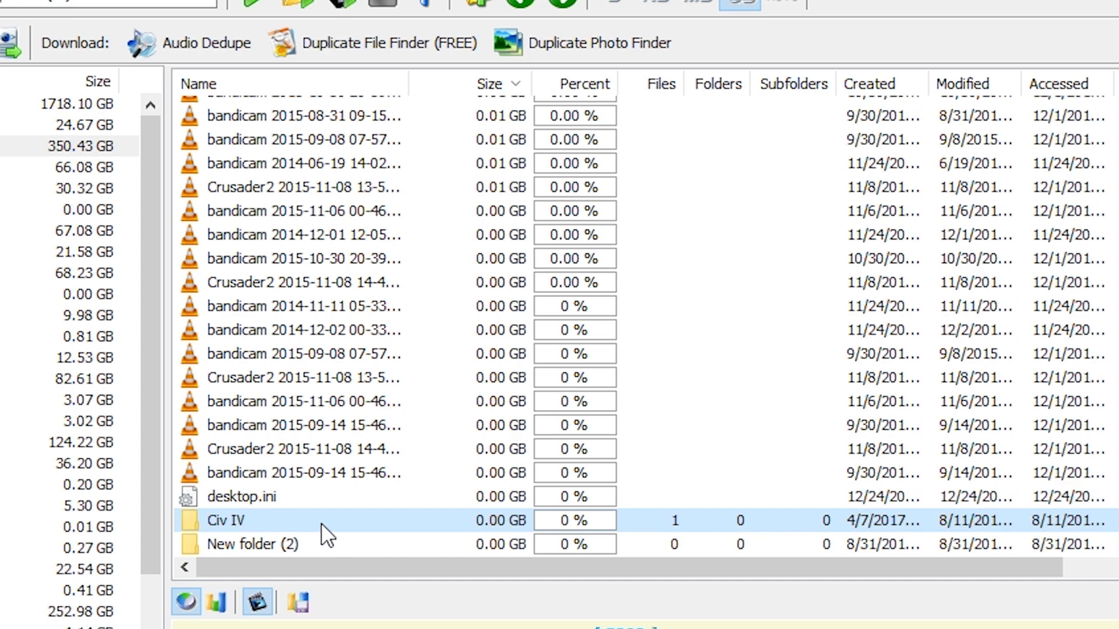
scroll(320, 525, up, 10)
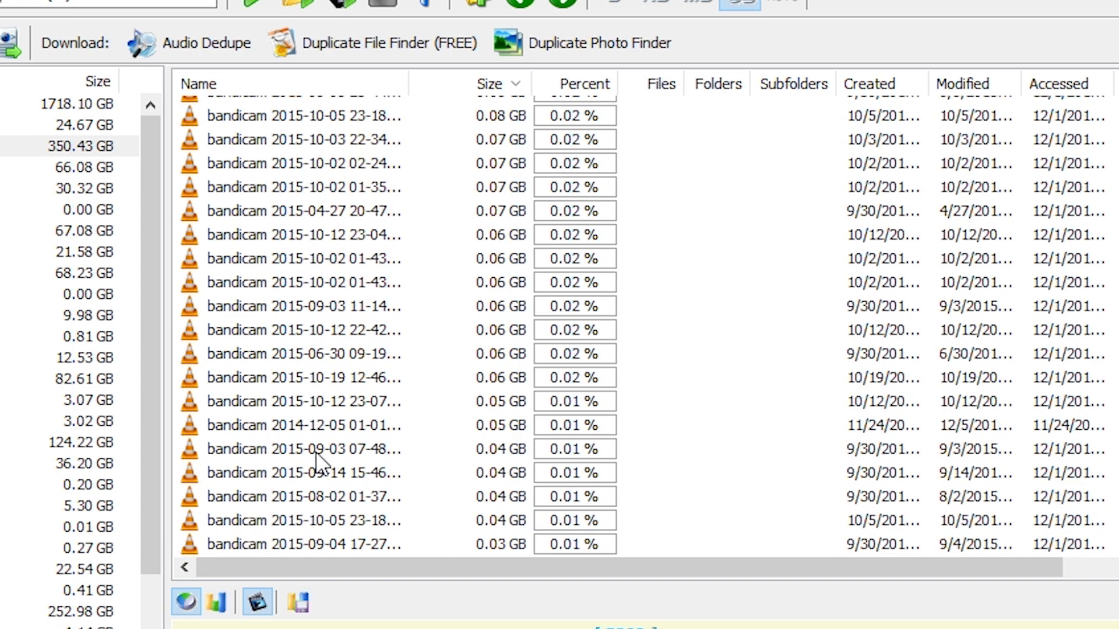
scroll(320, 464, up, 15)
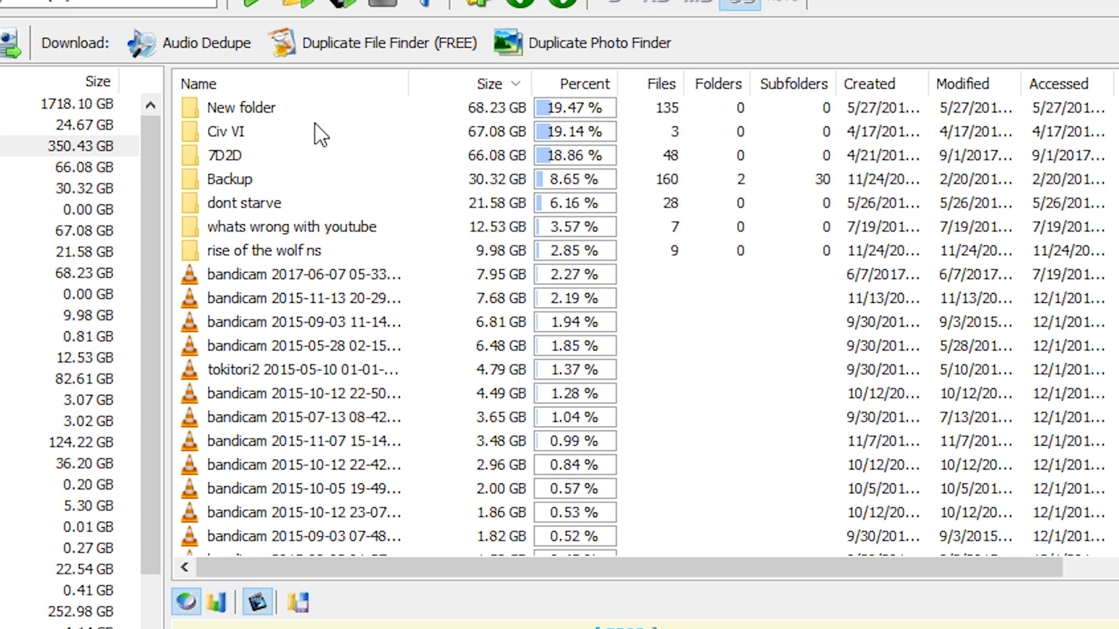
click(315, 124)
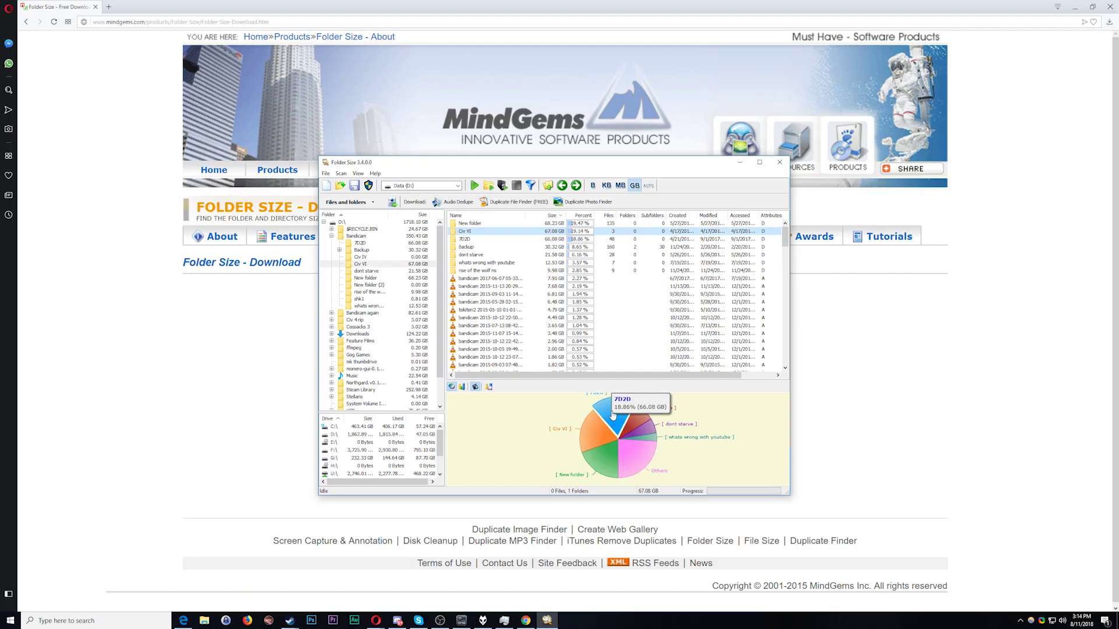
mouse_move(655, 460)
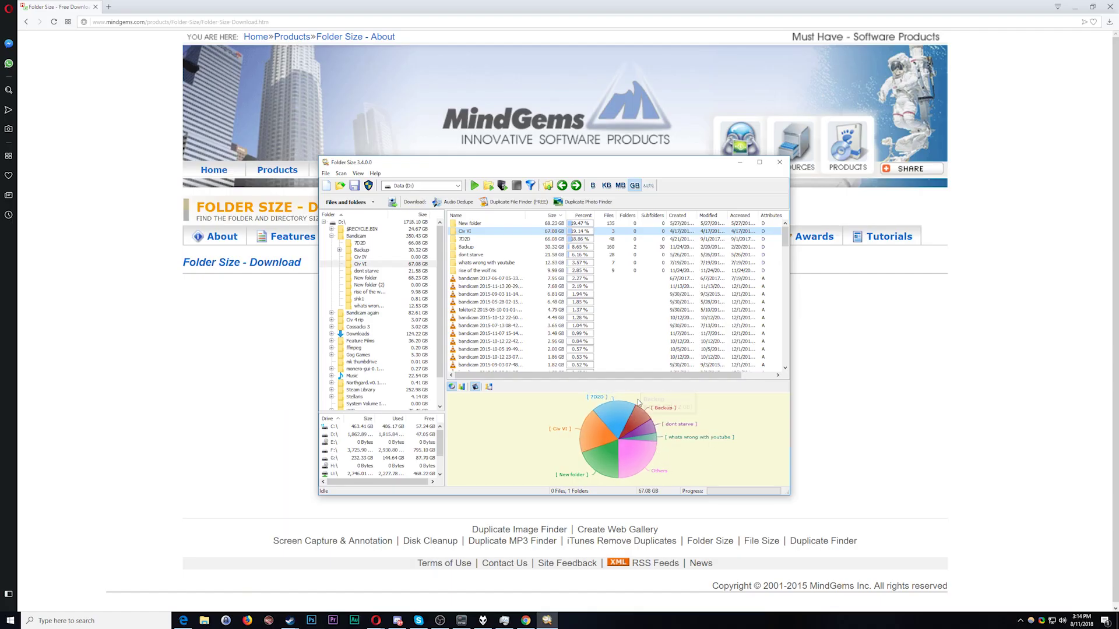
click(594, 434)
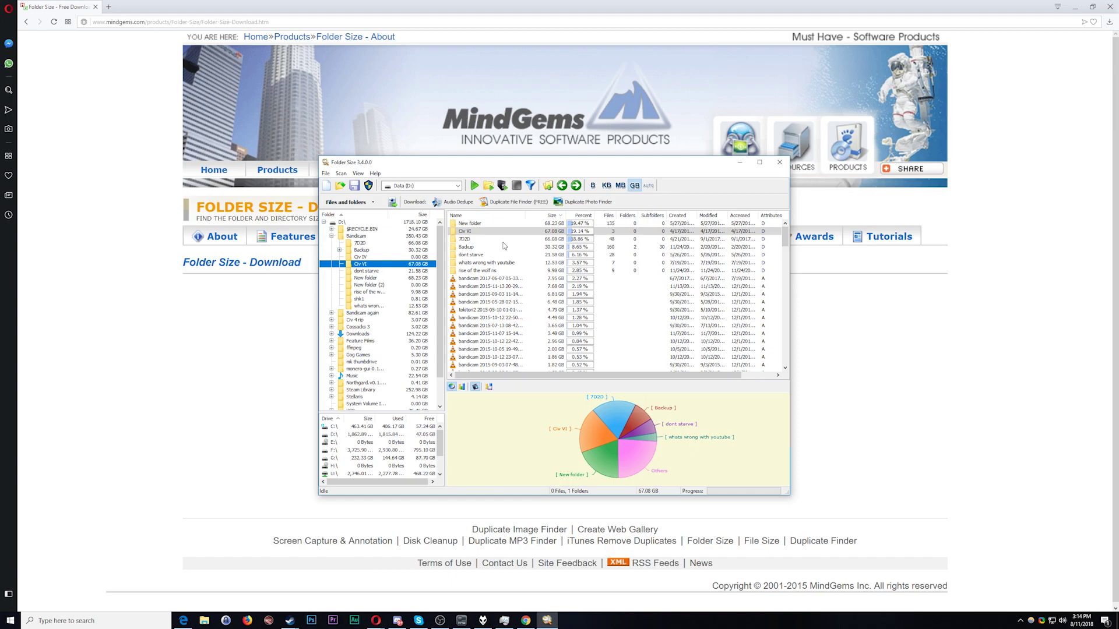
Open D:\Bandicam\Civ VI in File Explorer to see its three CivilizationVI_DX12 recordings
double_click(491, 224)
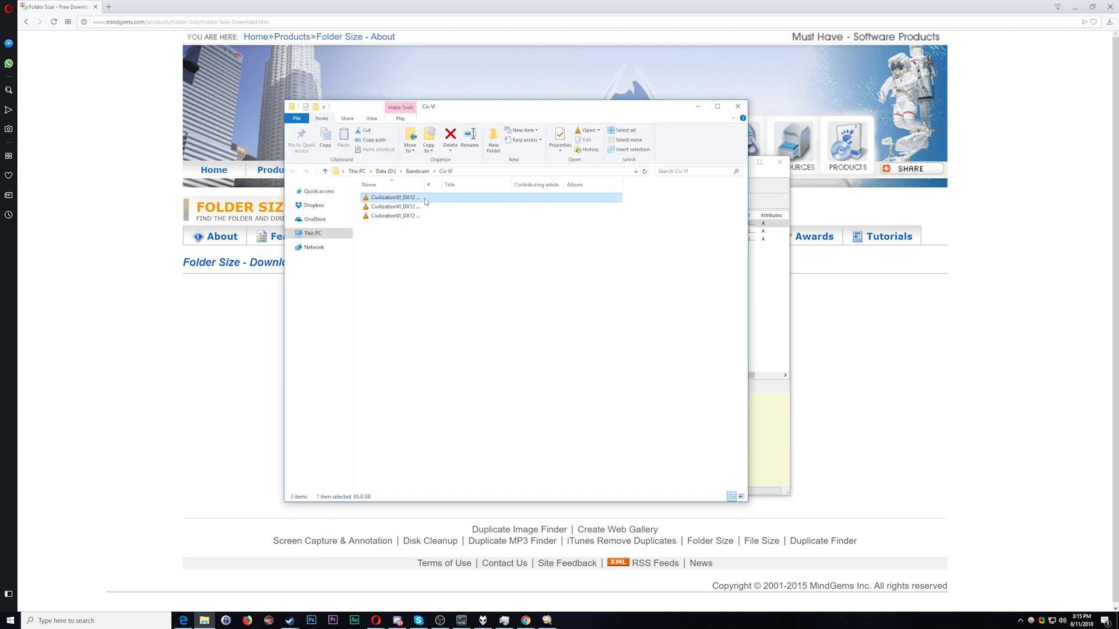
double_click(430, 198)
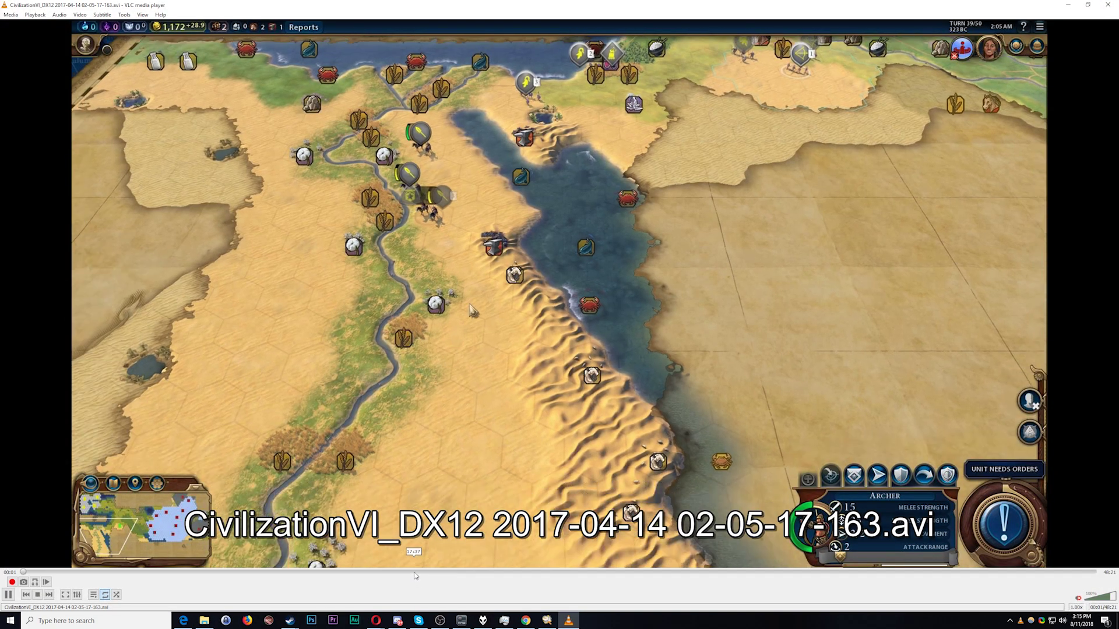
click(412, 572)
click(615, 574)
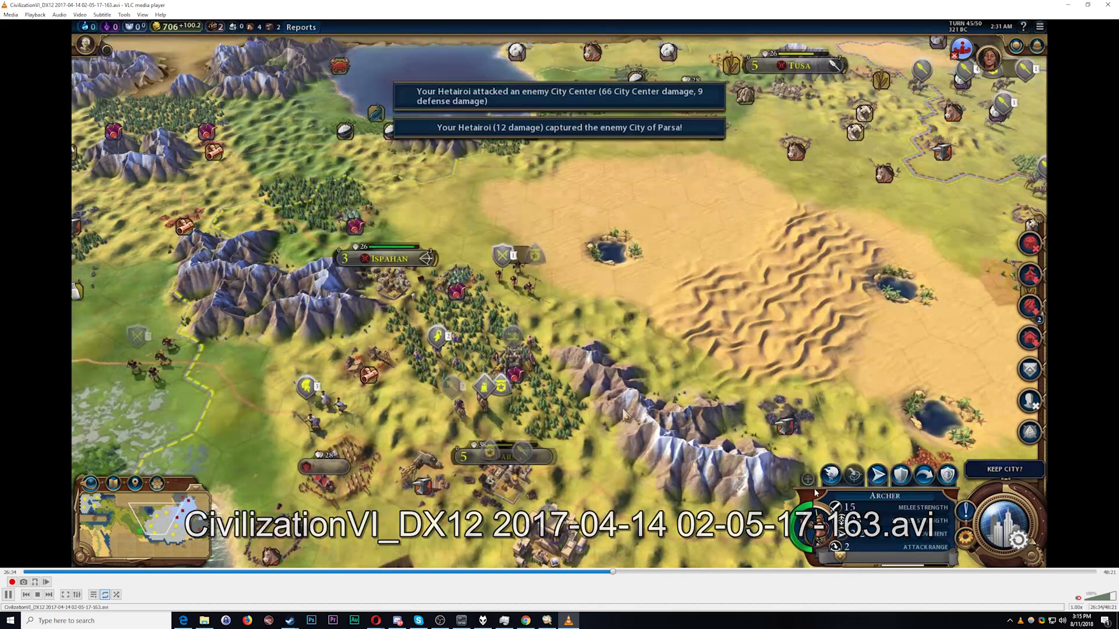
click(706, 574)
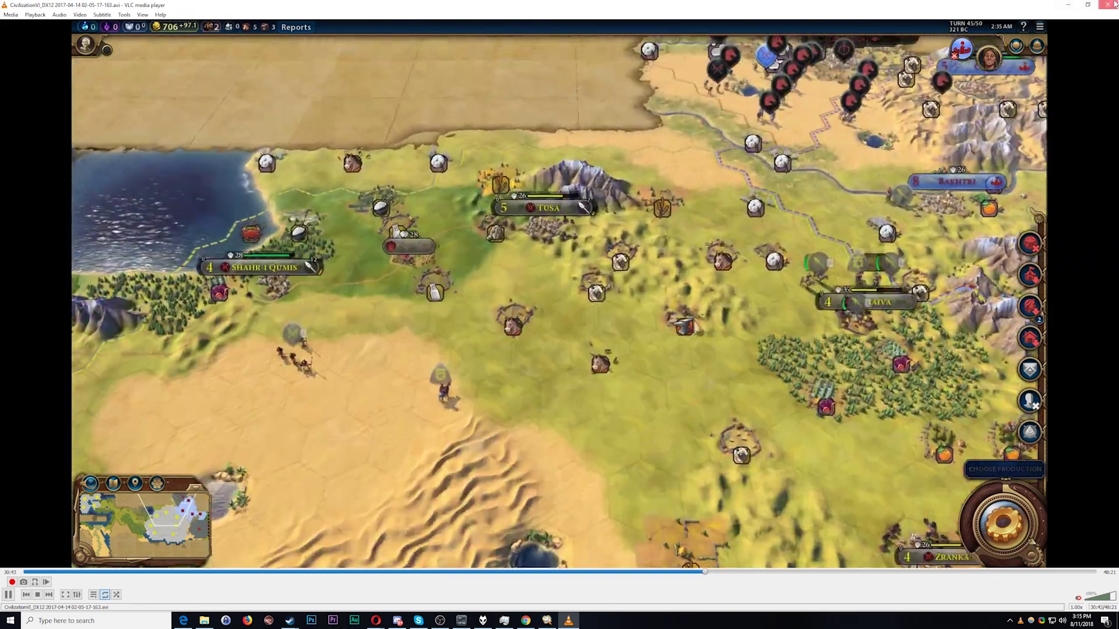
click(1114, 3)
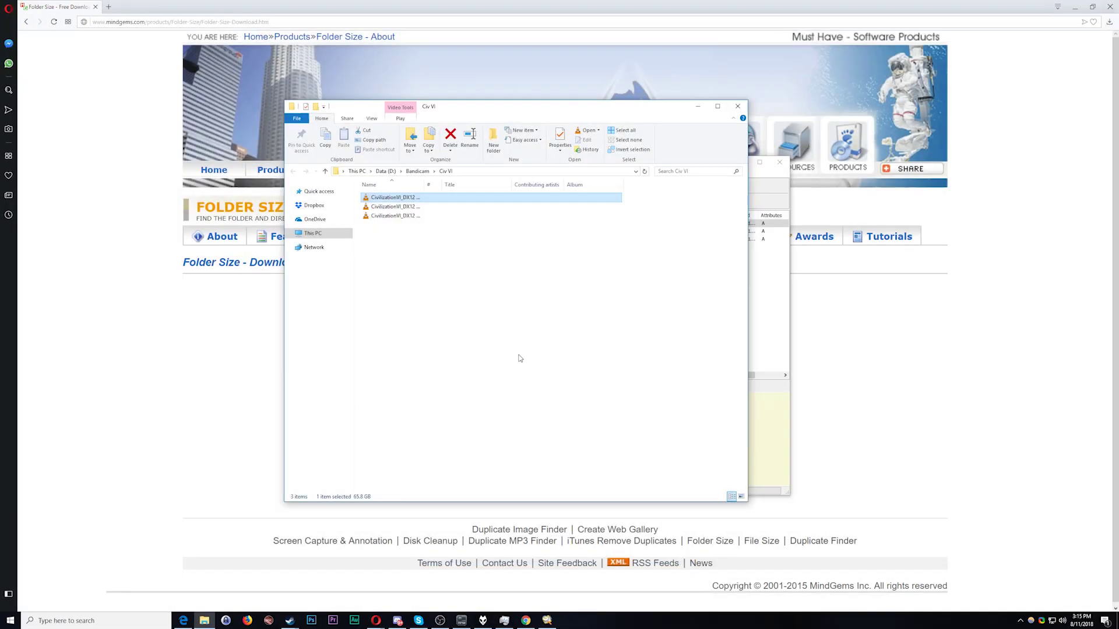
Close the Civ VI Explorer window and return to the MindGems Folder Size download page
click(738, 107)
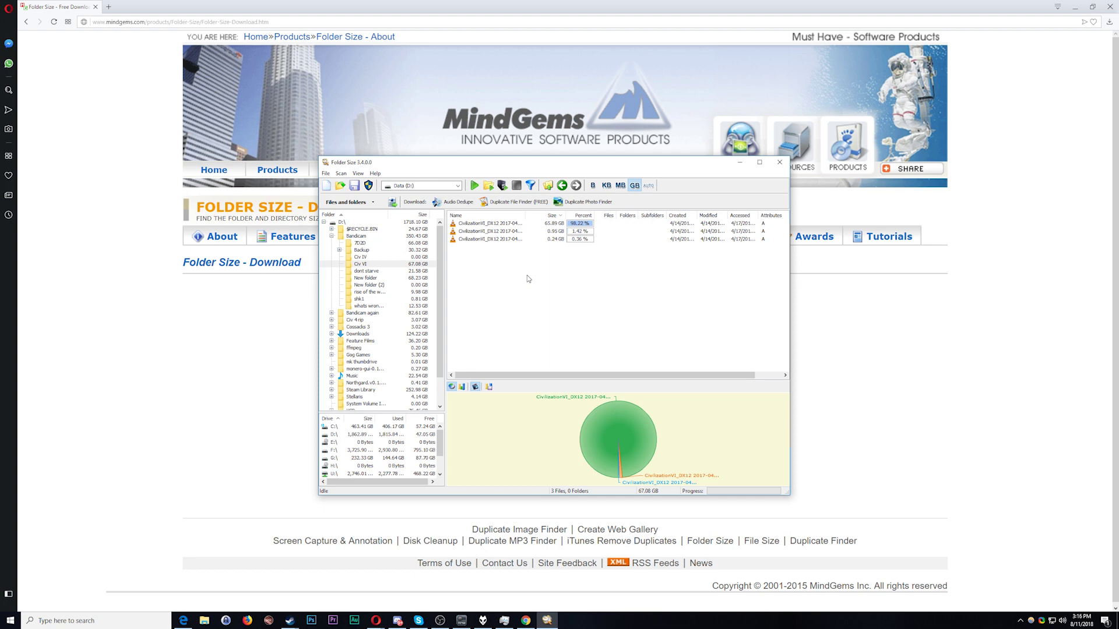
key(alt+Tab)
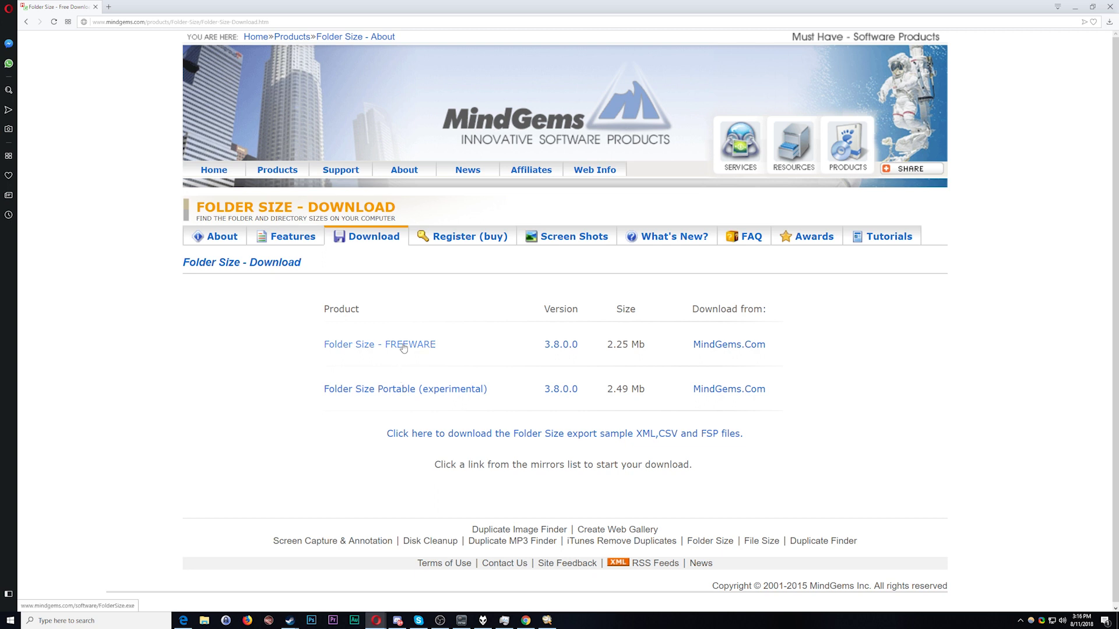
View the Register page's prices, briefly highlighting Folder Size Professional's $39.95 price
click(469, 240)
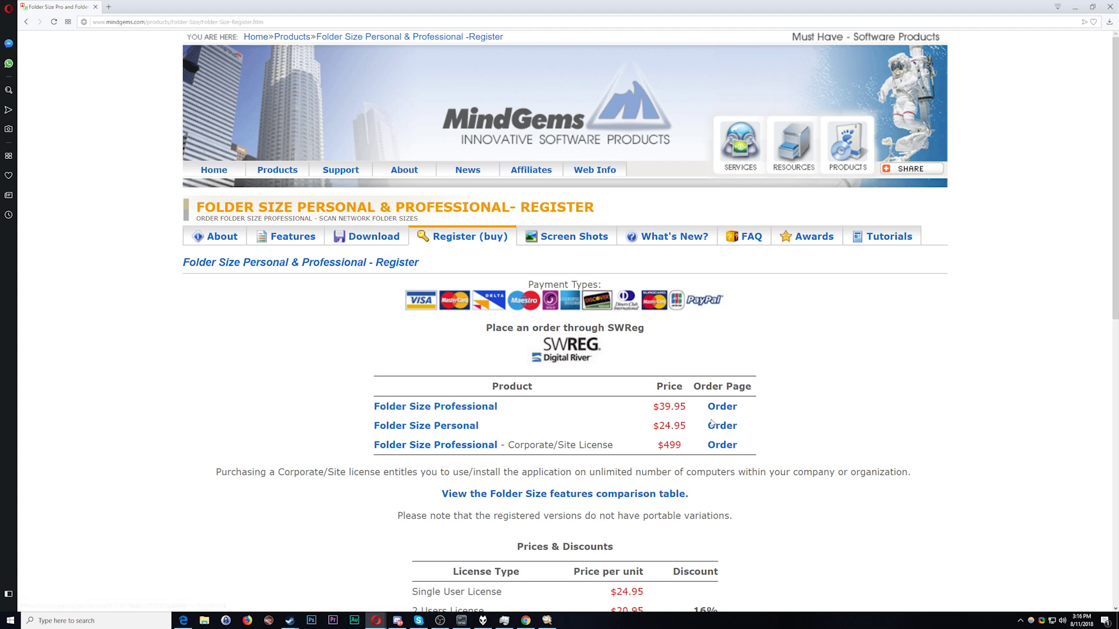
drag(660, 407, 688, 411)
click(687, 411)
Restore Folder Size from the taskbar to show the three Civ VI recordings totalling 67.08 GB
click(546, 620)
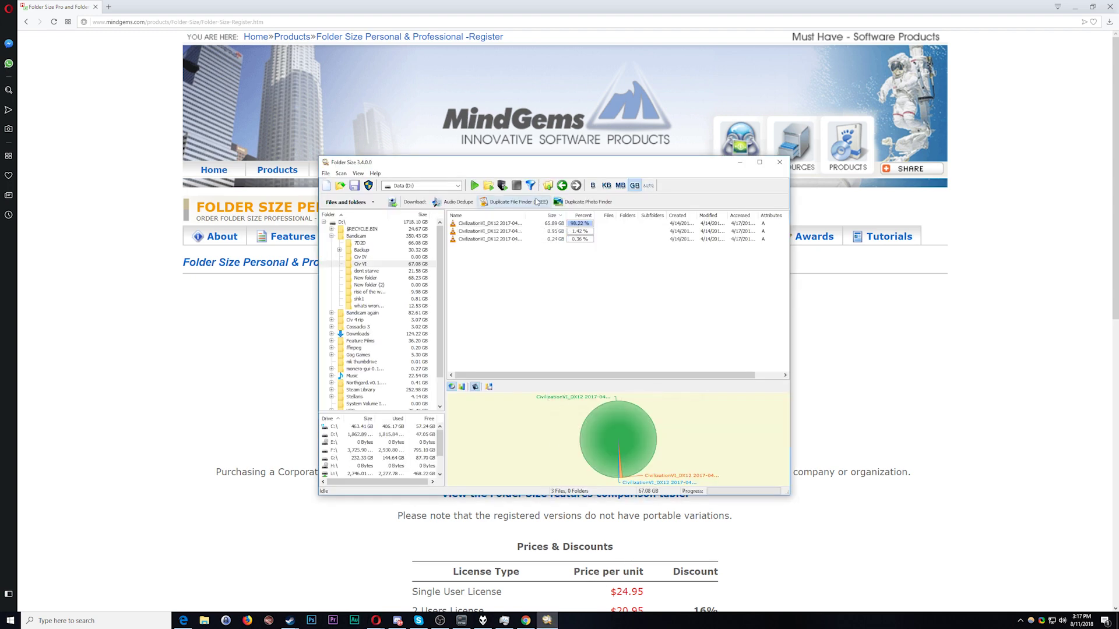